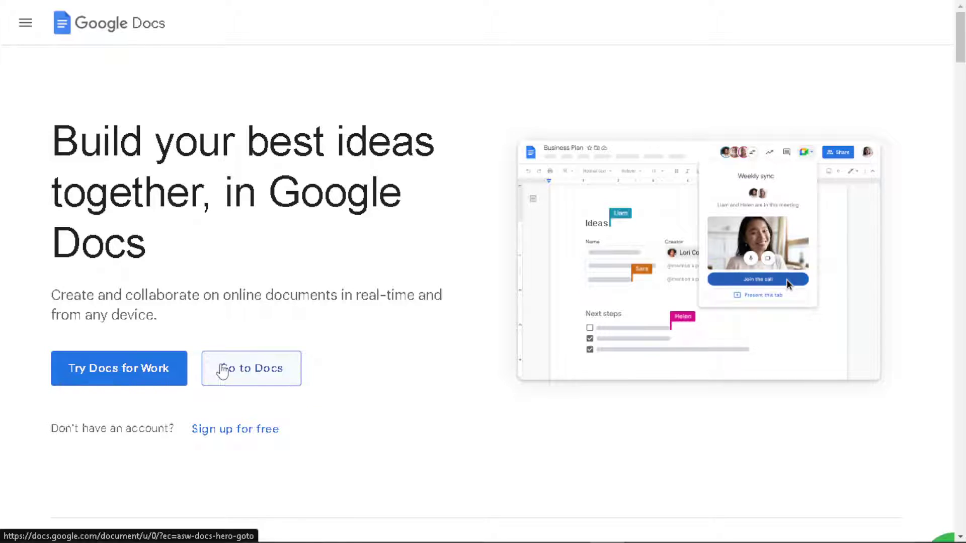
- Use Go to Docs on the landing page to reach the Docs home screen
click(220, 437)
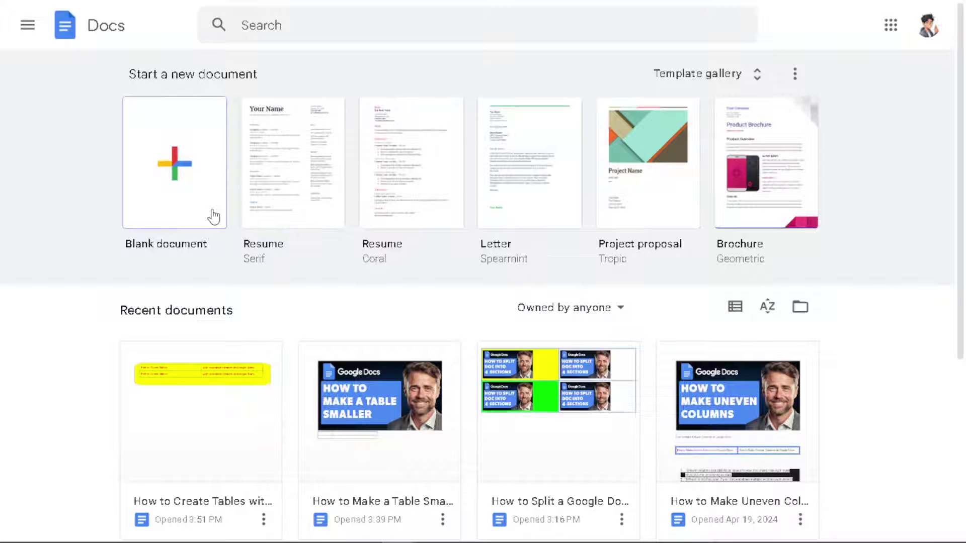
- Create a blank document titled 'How to Fix Weird Spacing Between Words in Google Docs'
click(179, 156)
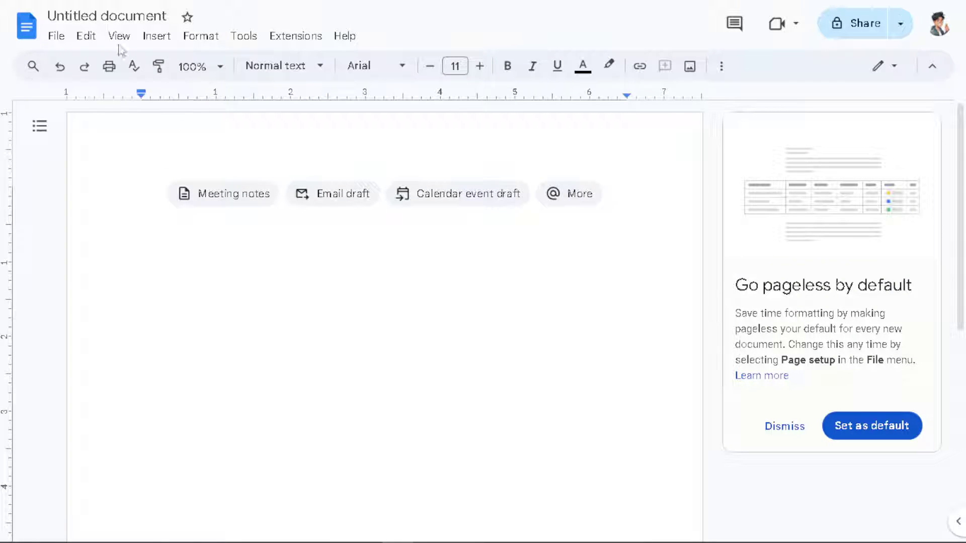
click(111, 16)
text(How to Fix Weird Spacing Between Words in Google Docs)
click(191, 198)
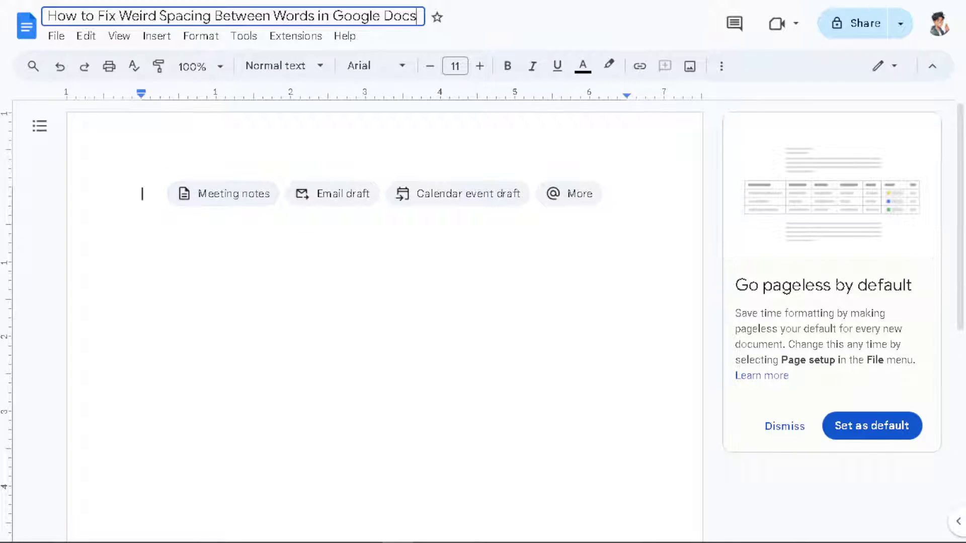
key(Return)
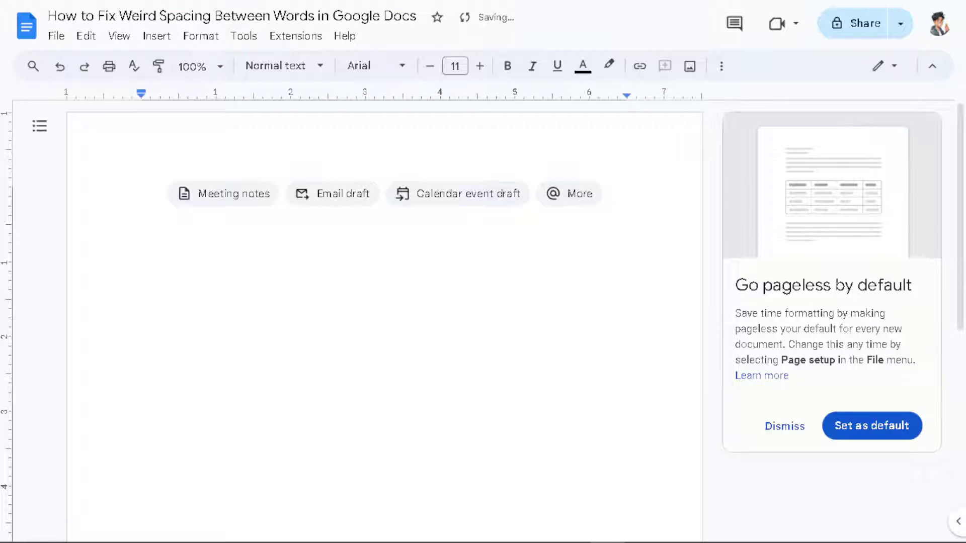
- Paste the thumbnail and two title lines, then add gaps before Between and inside Weird
key(ctrl+v)
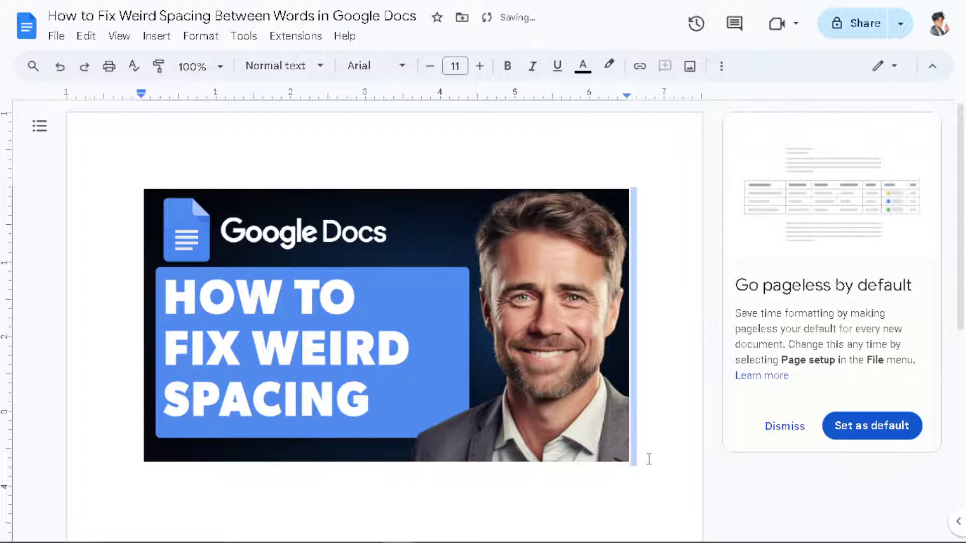
key(Return)
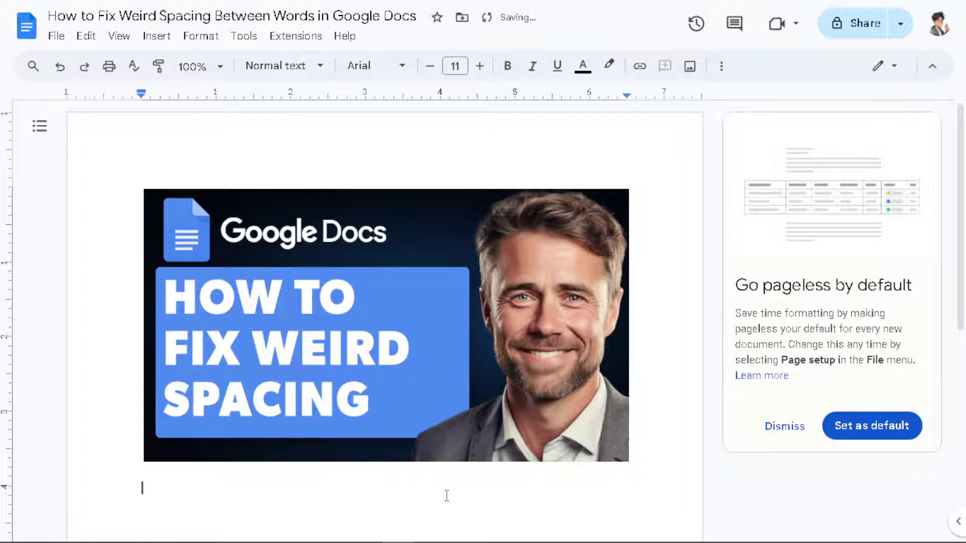
text(How to Fix Weird Spacing Between Words in Google Docs)
key(Return)
text(How to Fix Weird Spacing Between Words in Google Docs)
scroll(295, 246, down, 1)
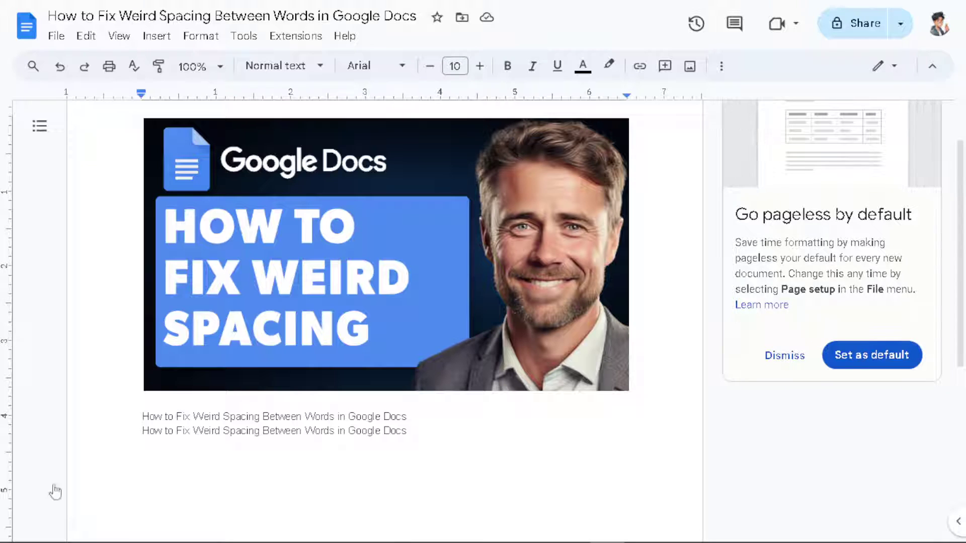
click(262, 417)
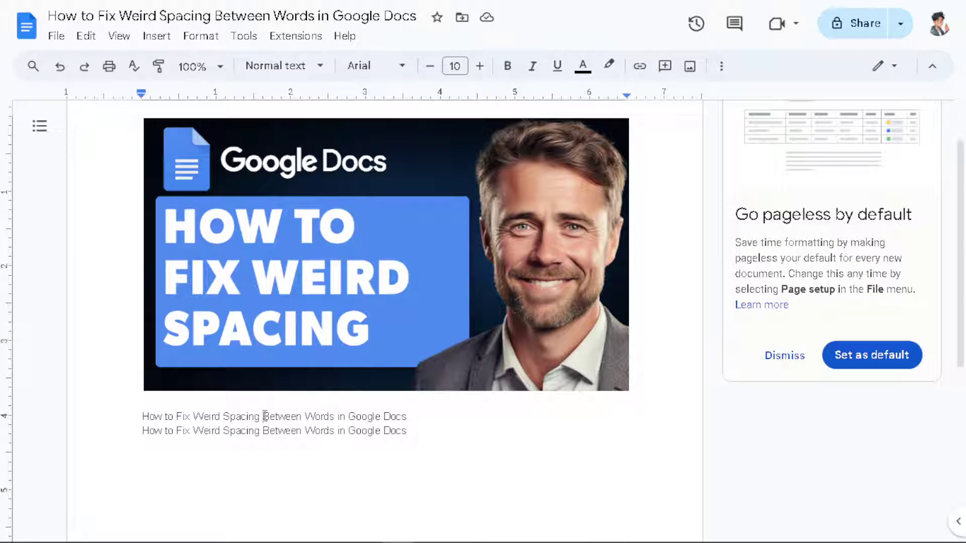
click(204, 431)
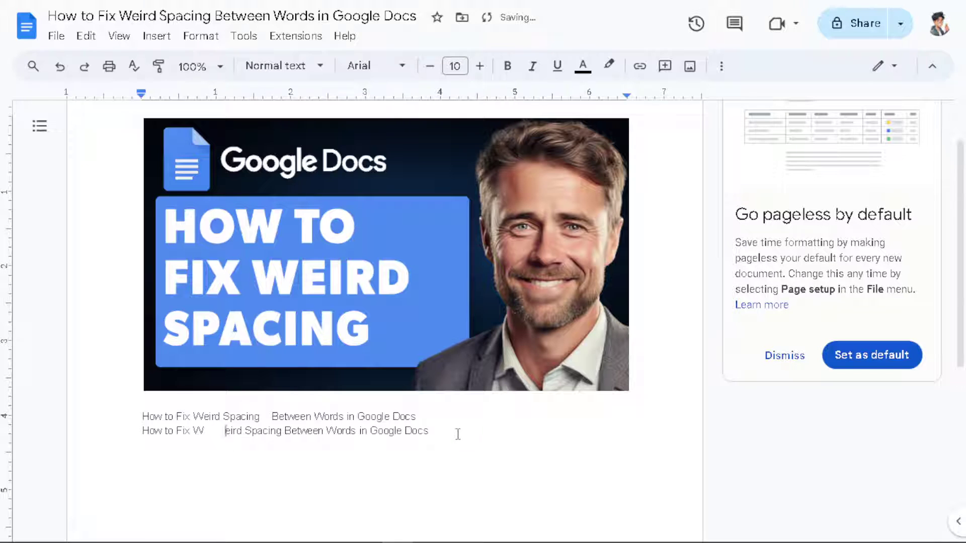
- Select both title lines and undo an accidental line break after H
drag(458, 434, 141, 404)
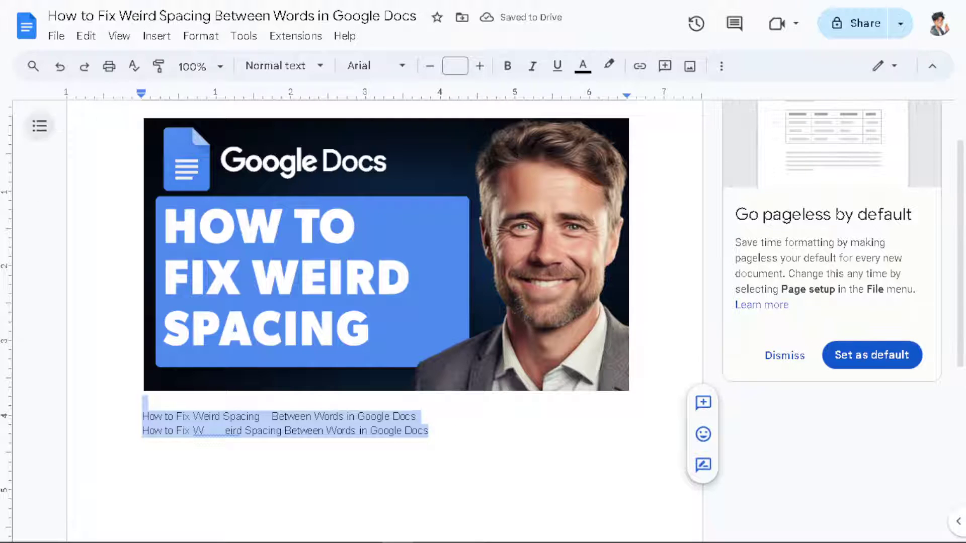
click(721, 66)
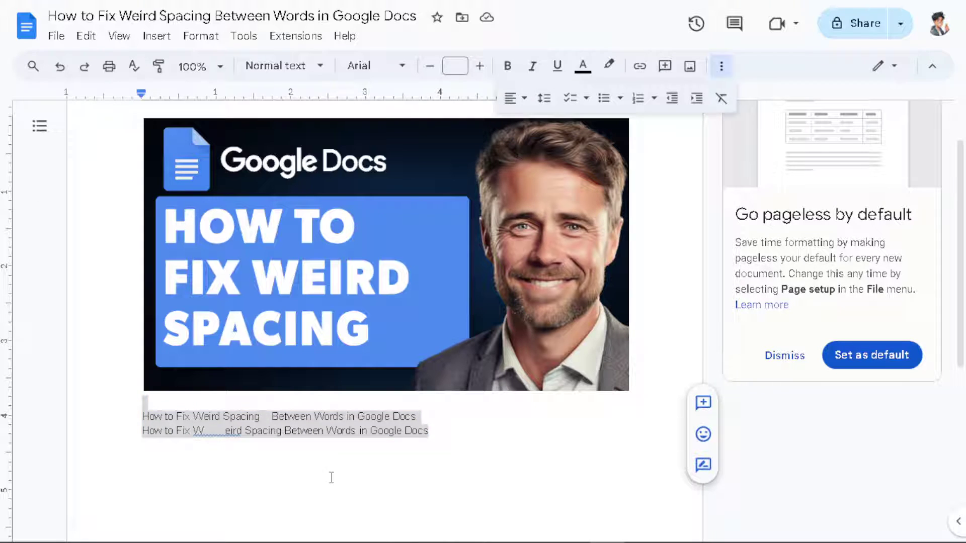
click(445, 435)
click(148, 416)
key(Return)
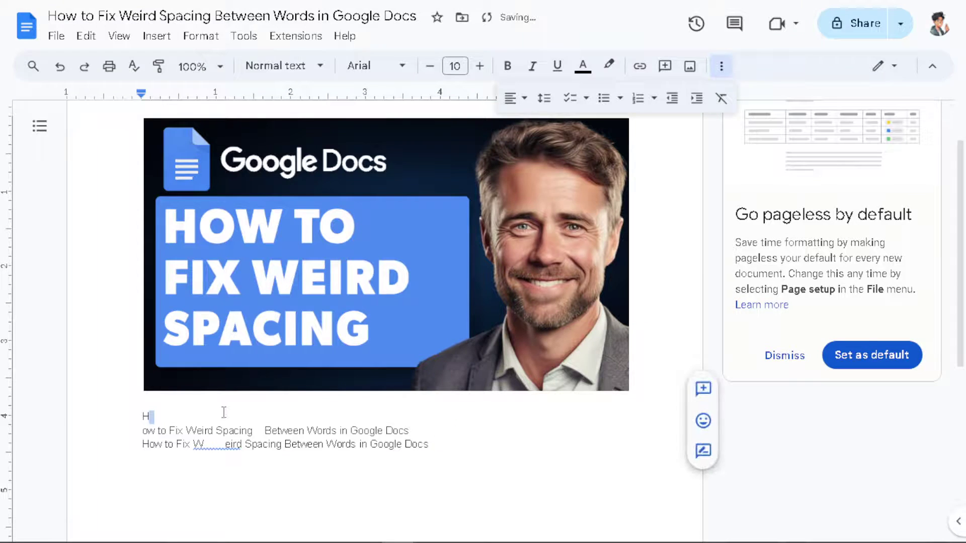
key(ctrl+z)
- Reselect both title lines and set them to Justify after briefly left-aligning
drag(141, 405, 426, 436)
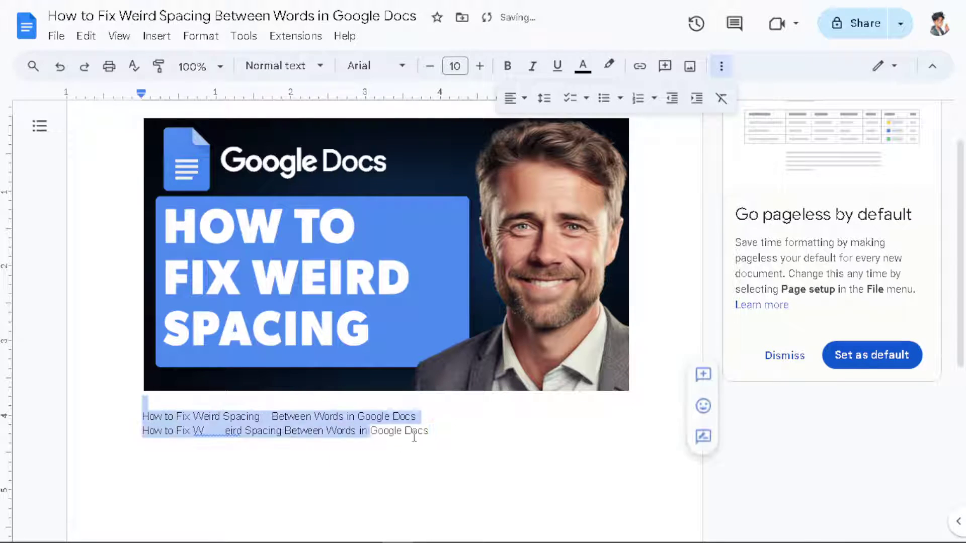
click(722, 69)
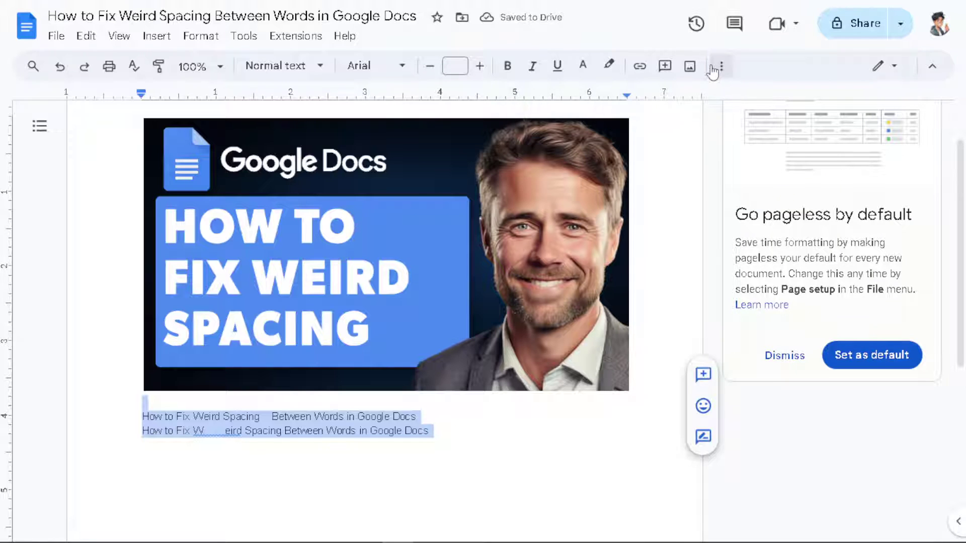
click(722, 70)
click(528, 101)
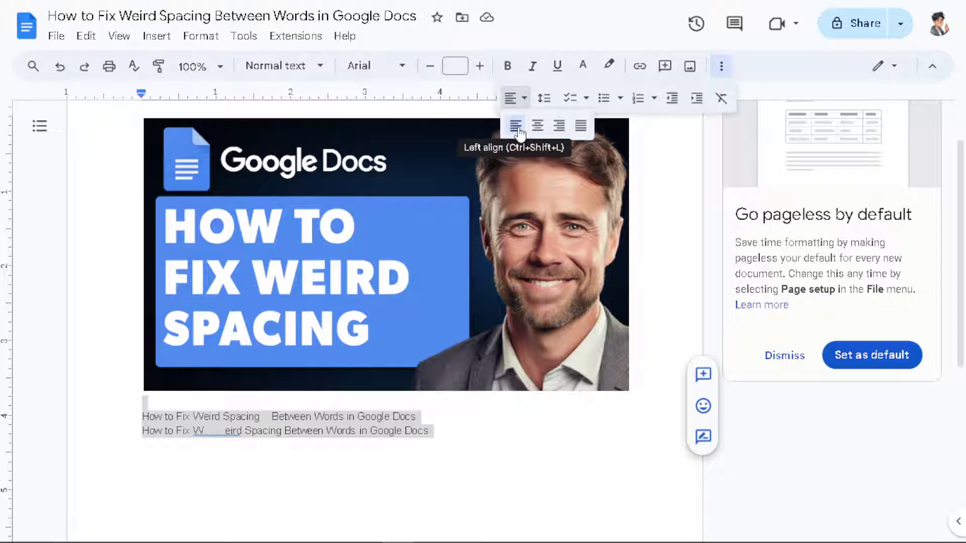
click(517, 126)
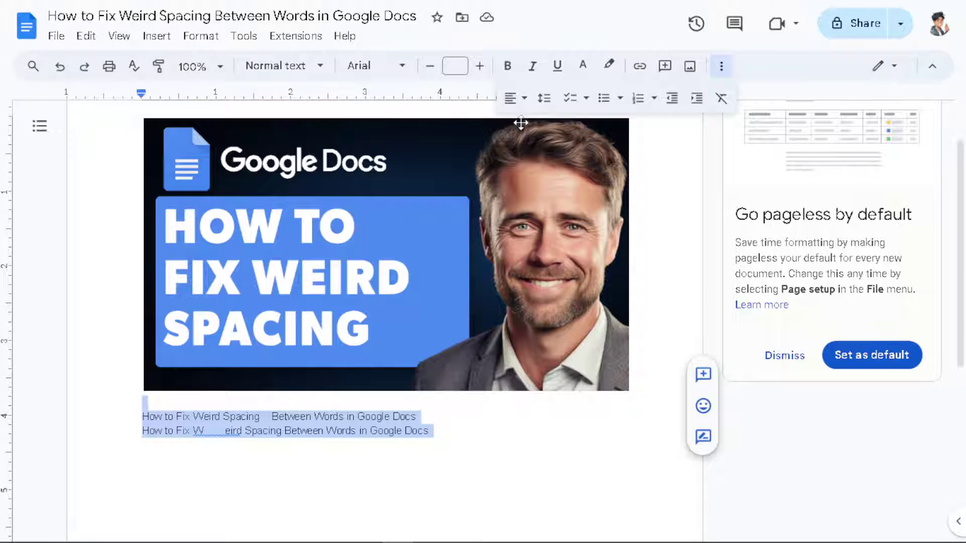
click(524, 100)
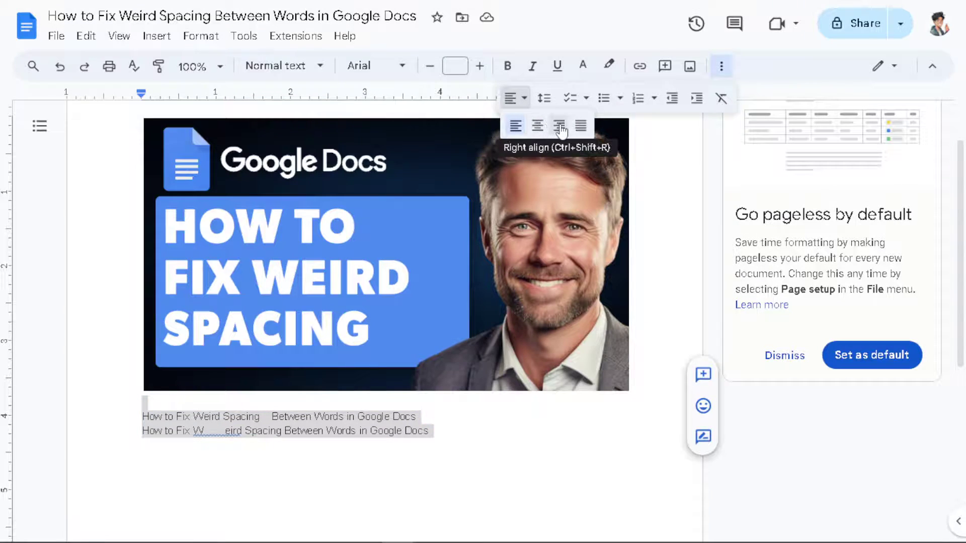
click(580, 126)
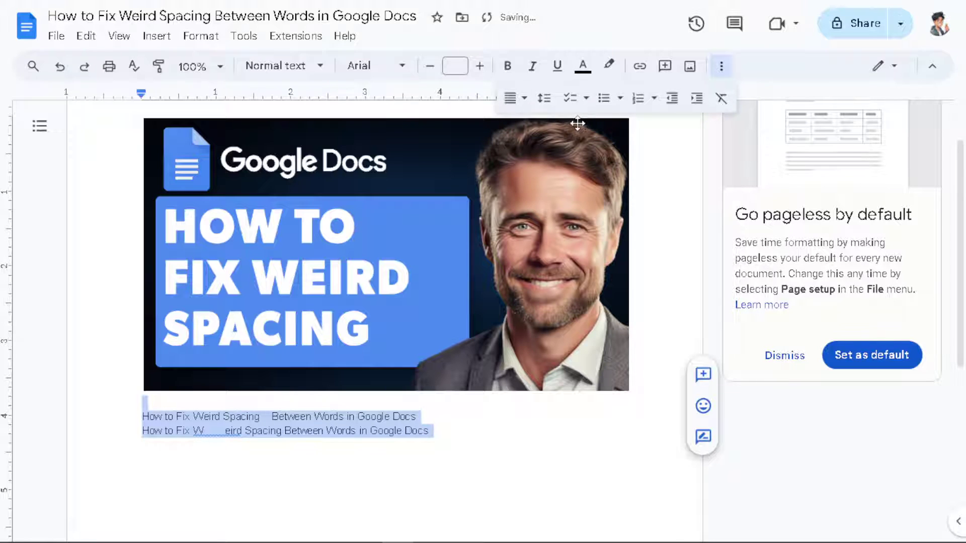
drag(458, 426, 142, 418)
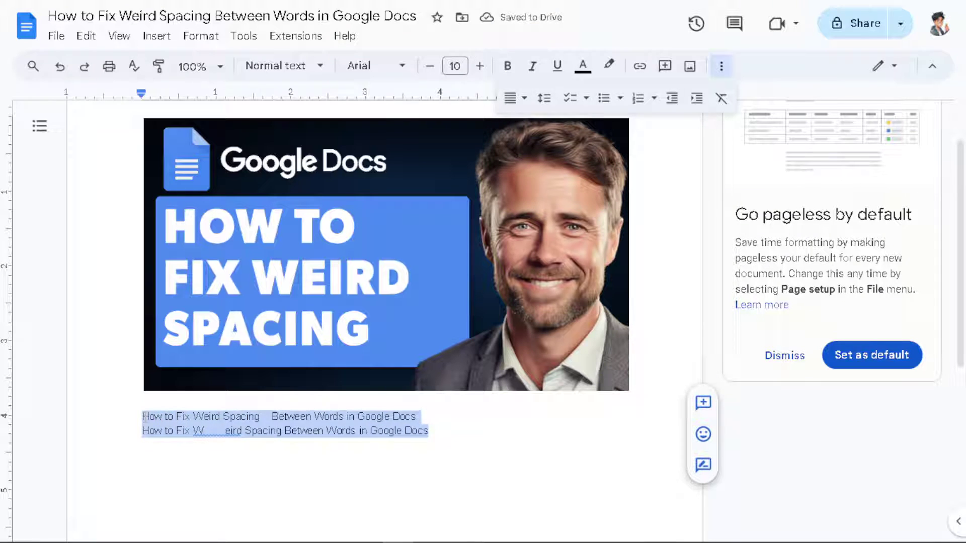
- Delete the extra spaces inside Weird on line two and before Between on line one
click(226, 432)
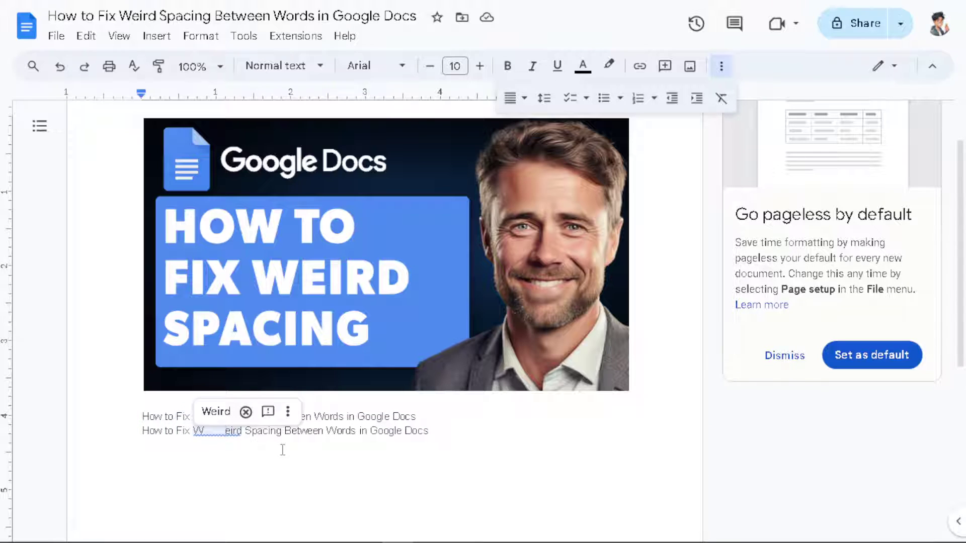
key(BackSpace)
key(BackSpace)
key(BackSpace)
key(BackSpace)
key(BackSpace)
key(BackSpace)
key(BackSpace)
key(BackSpace)
click(272, 416)
key(BackSpace)
key(BackSpace)
key(BackSpace)
key(BackSpace)
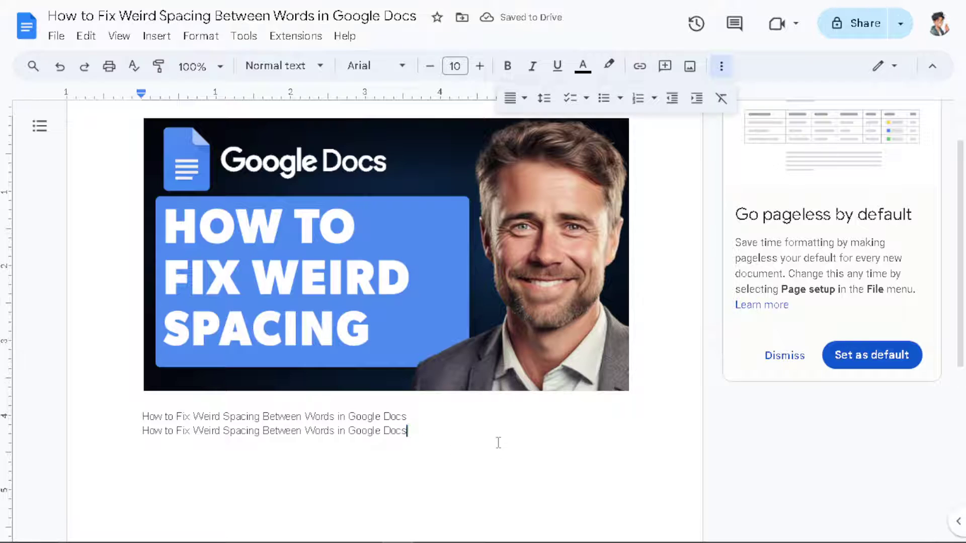
- Select both title lines and try Left, Center and Right alignment, finishing on Justify
drag(429, 431, 141, 416)
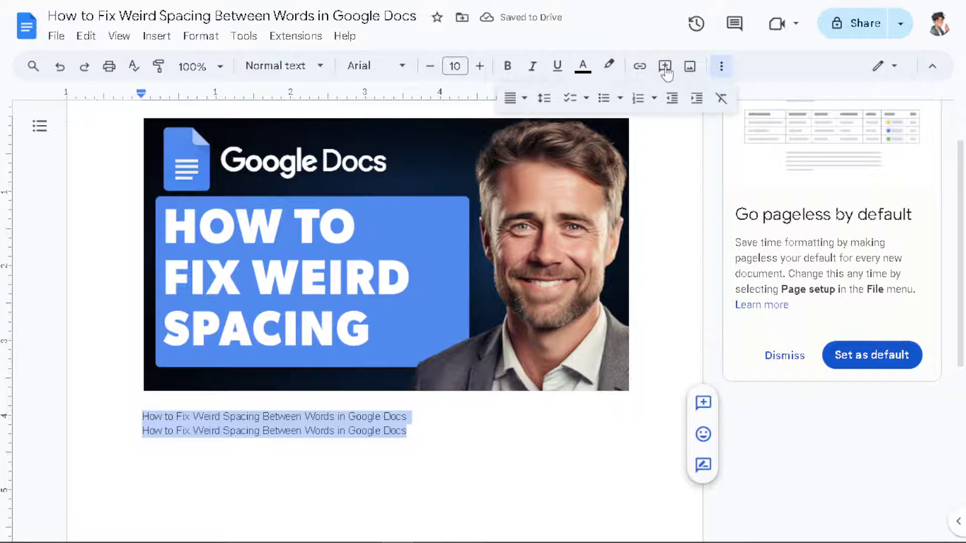
click(722, 75)
click(524, 98)
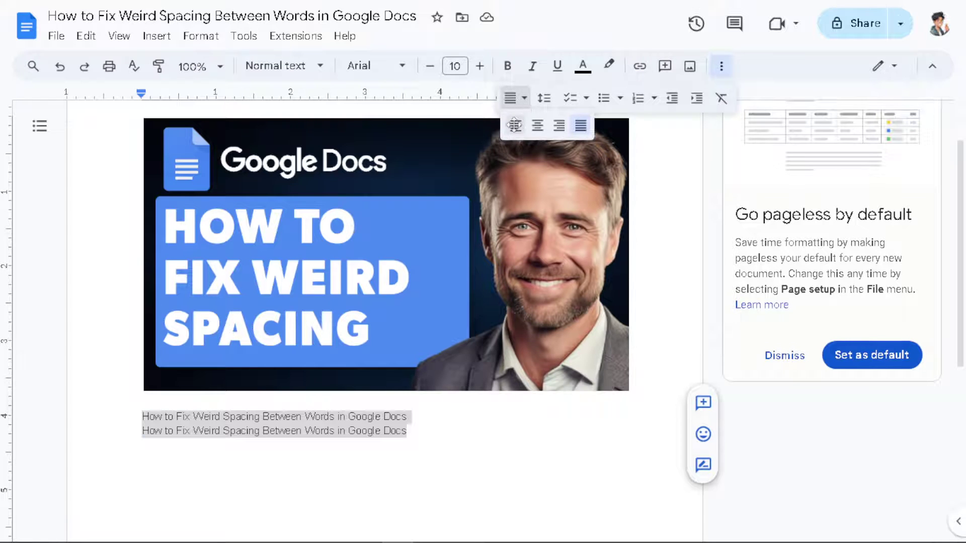
click(513, 123)
click(723, 76)
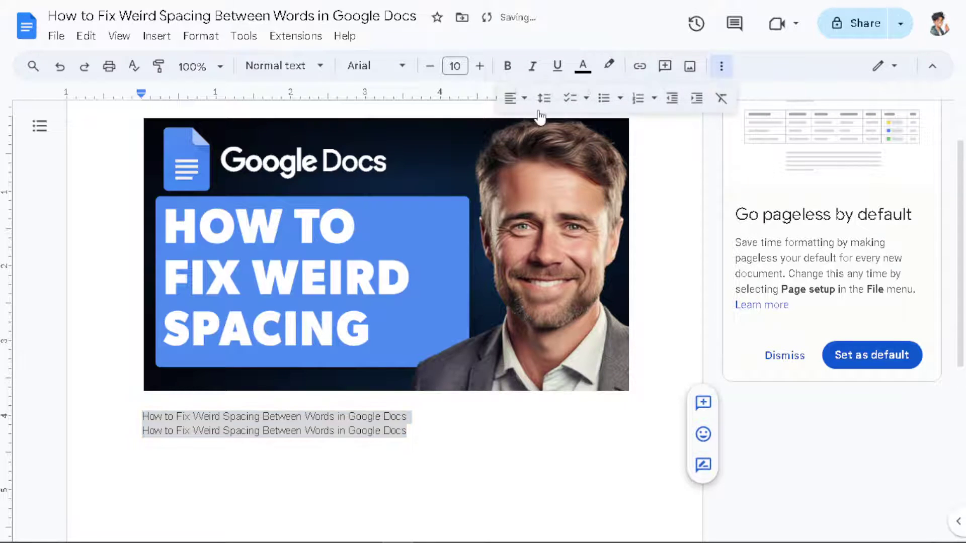
click(524, 99)
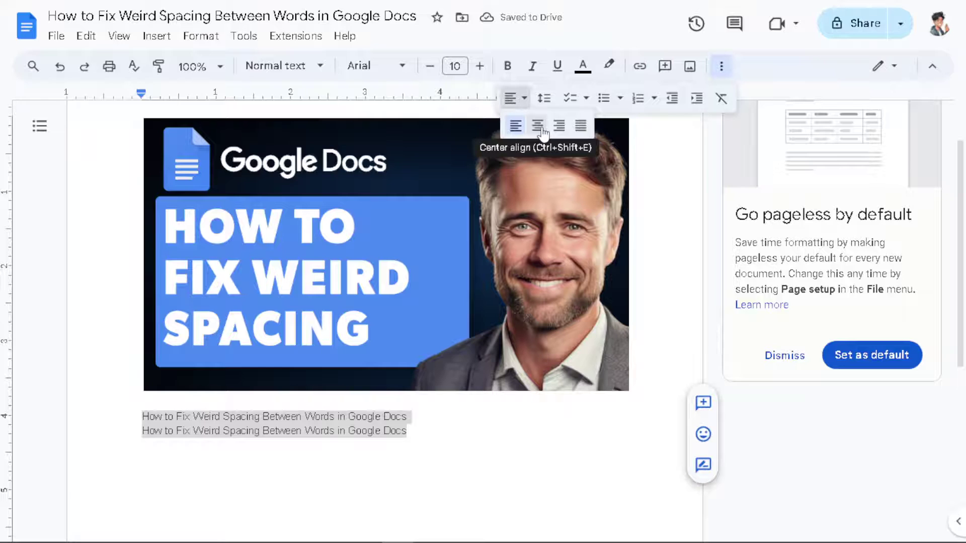
click(537, 126)
click(524, 99)
click(559, 126)
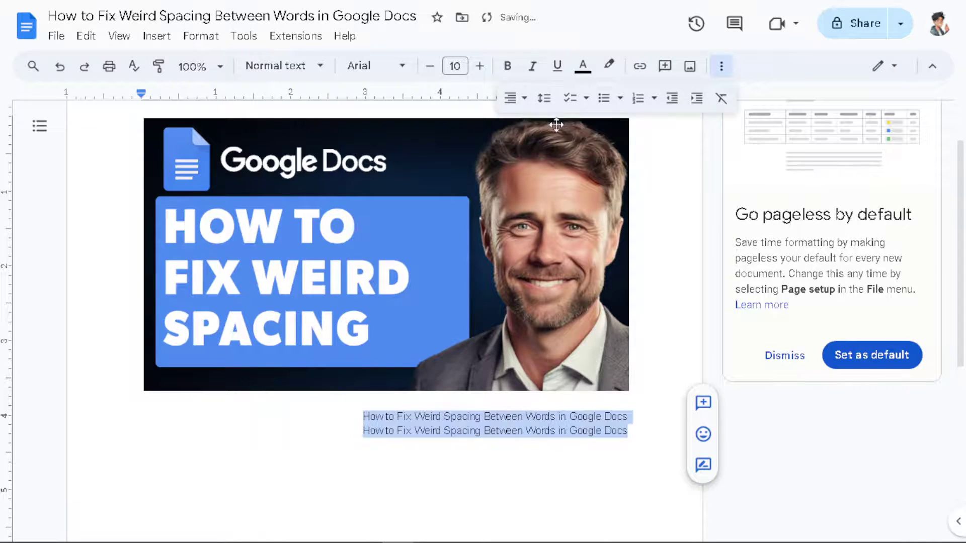
click(525, 100)
click(583, 127)
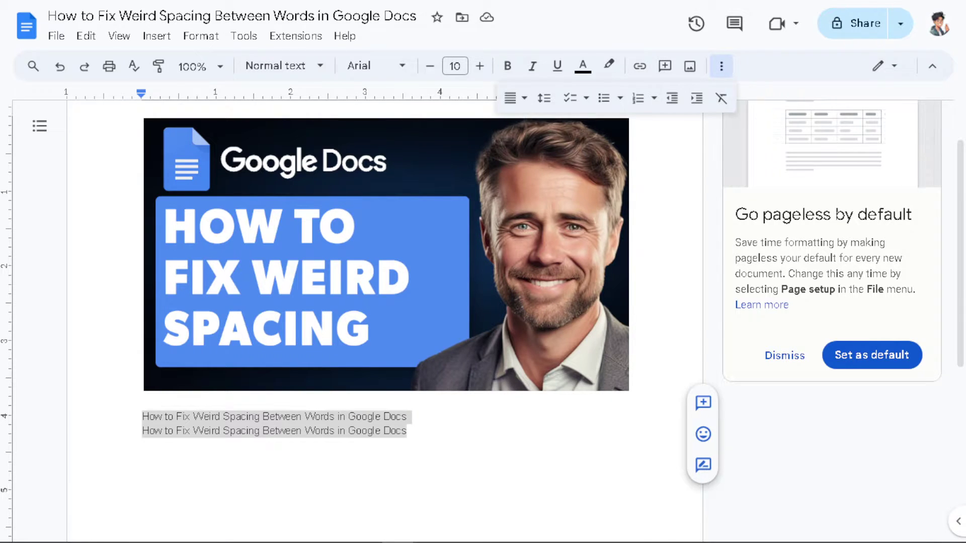
- Insert wide gaps inside Between on line one and Weird on line two
click(288, 417)
click(213, 431)
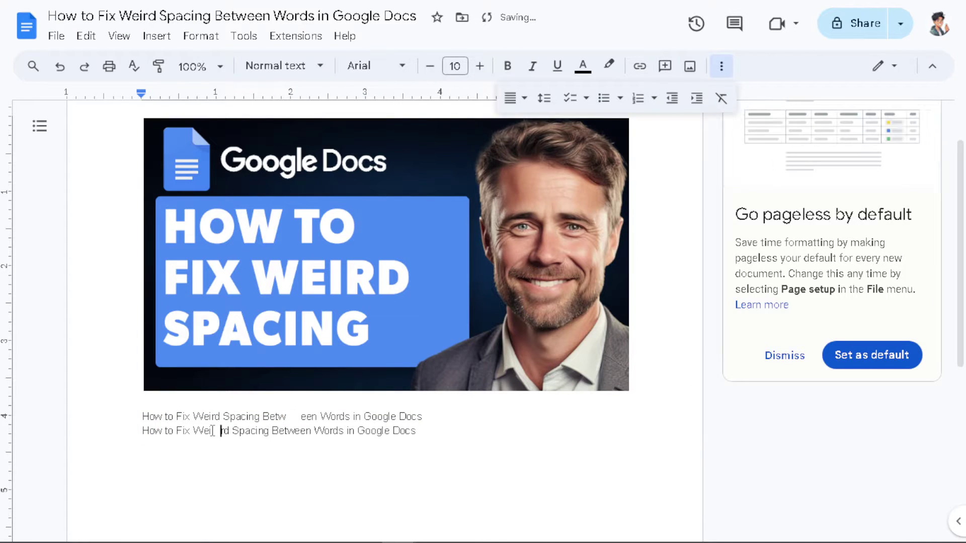